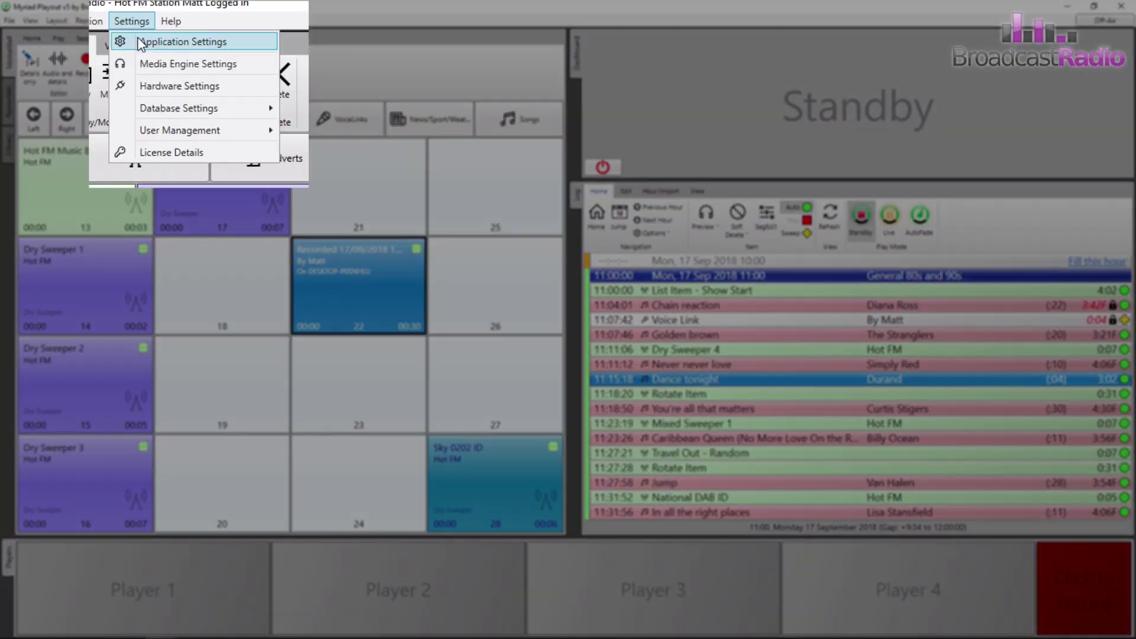
Confirm the Media Engine Settings use Recording Audio Device 5-6 (UA-101) and SegEdit Recording on 3-4
click(145, 62)
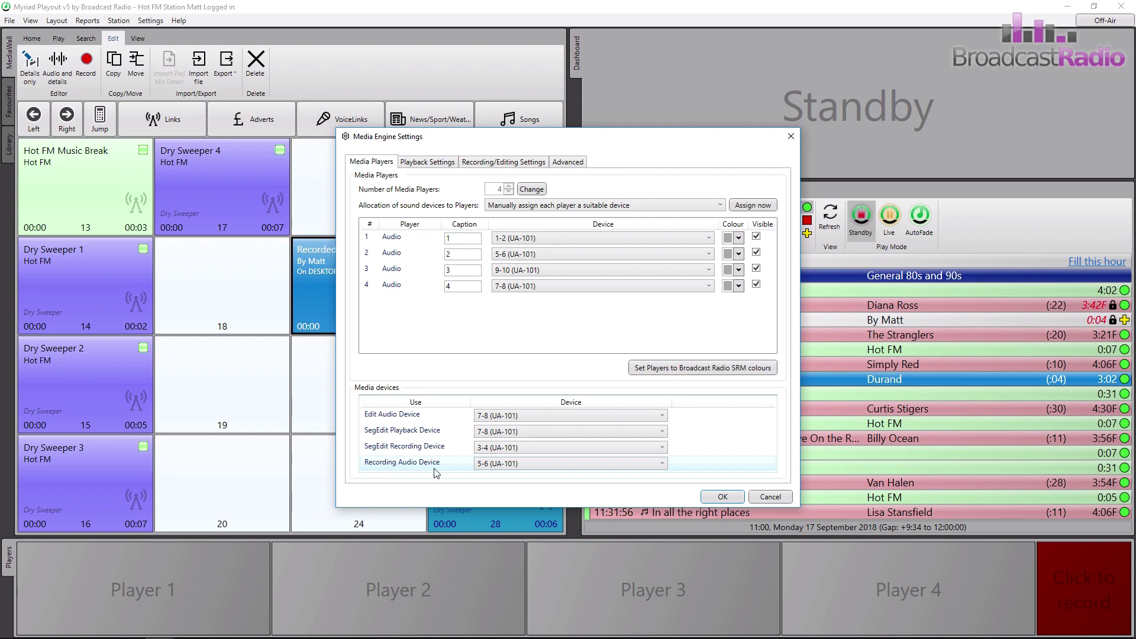
Accept the engine settings, load Dance tonight into Player 1, and start recording into item 22
click(722, 497)
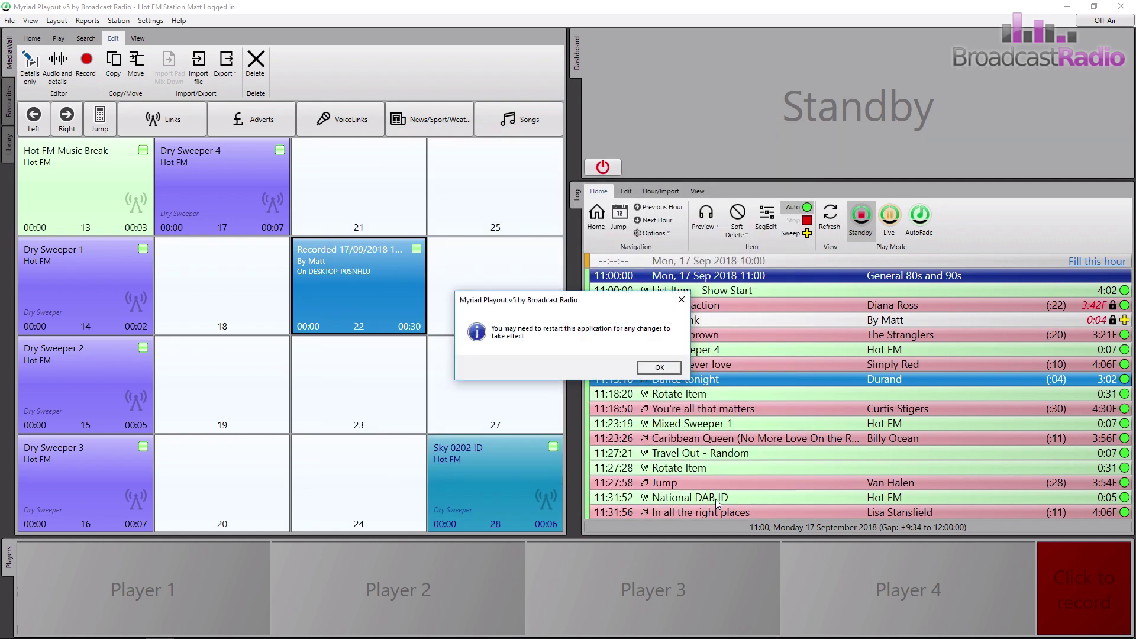
click(659, 368)
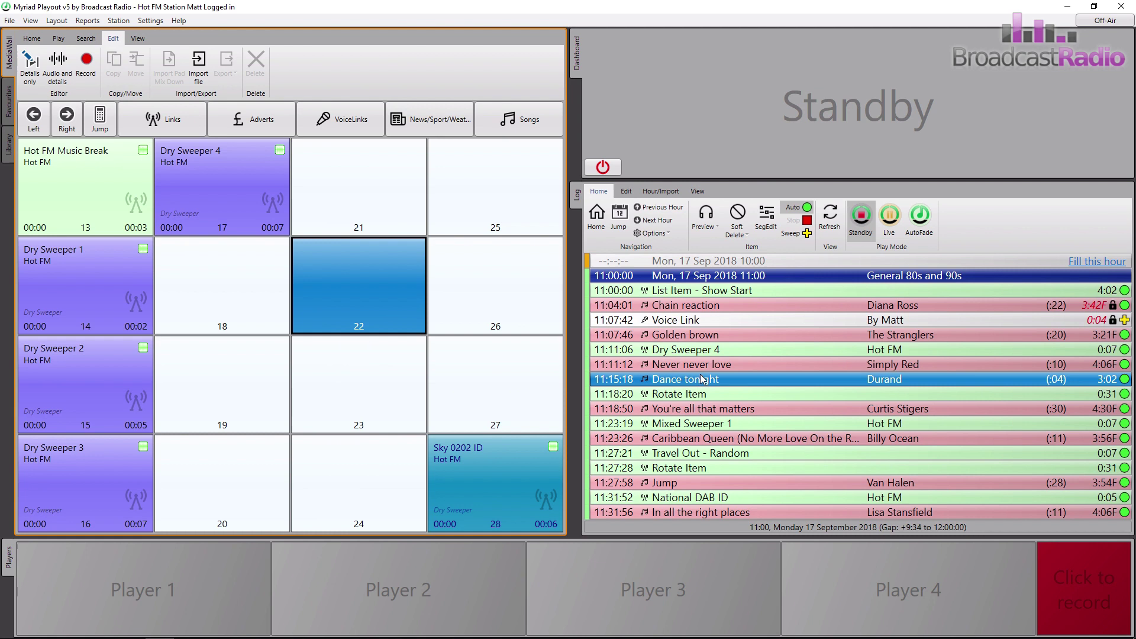
drag(662, 379, 175, 580)
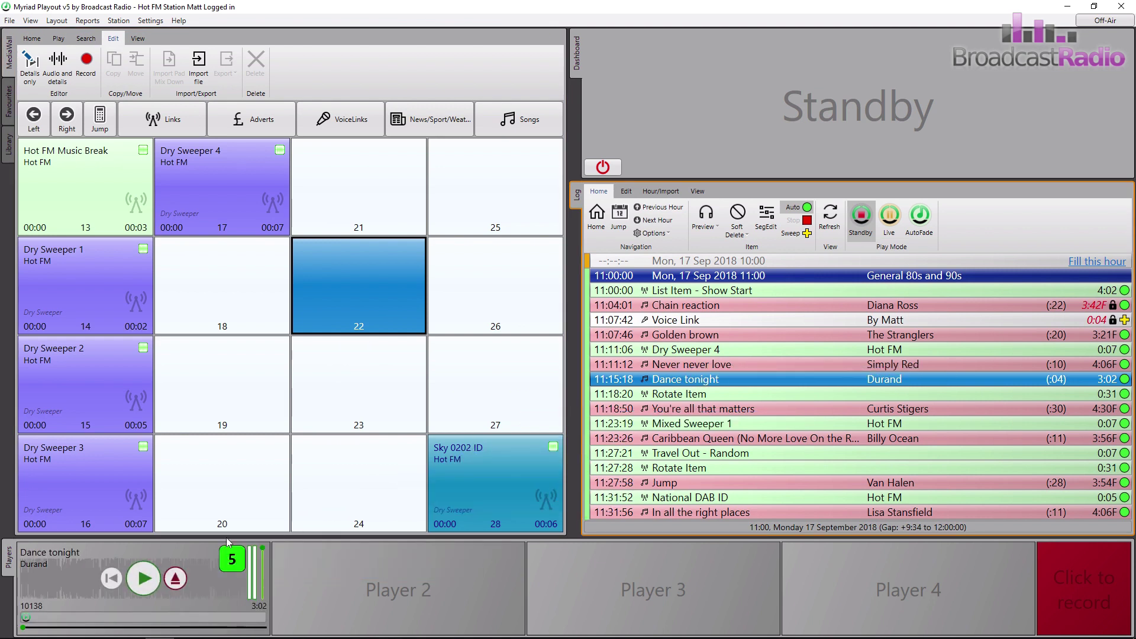
right_click(357, 286)
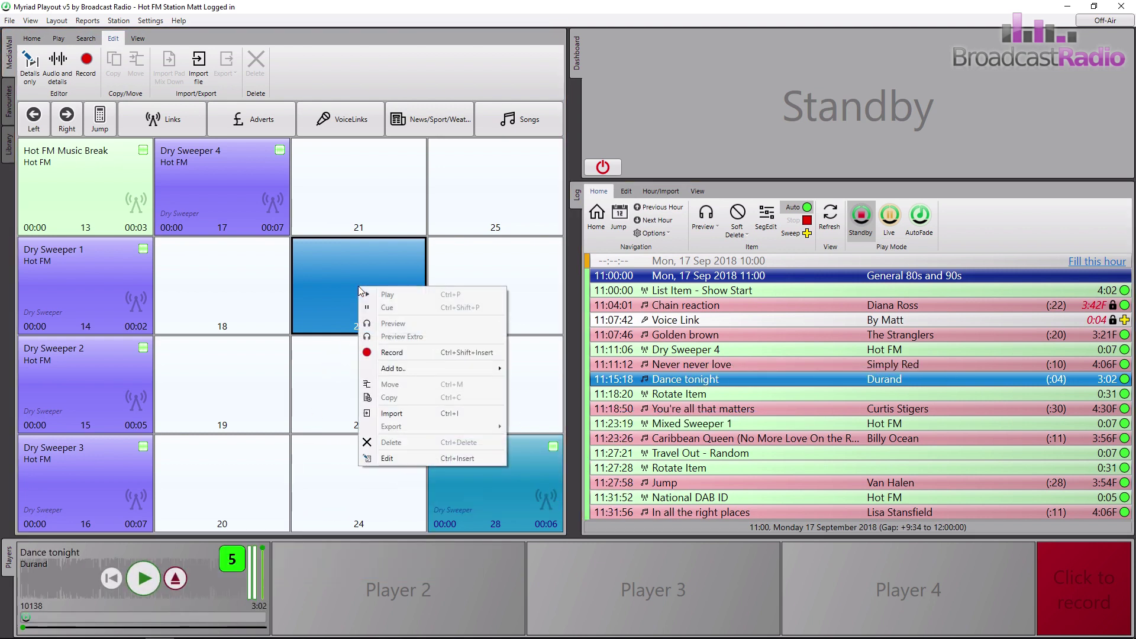
click(417, 352)
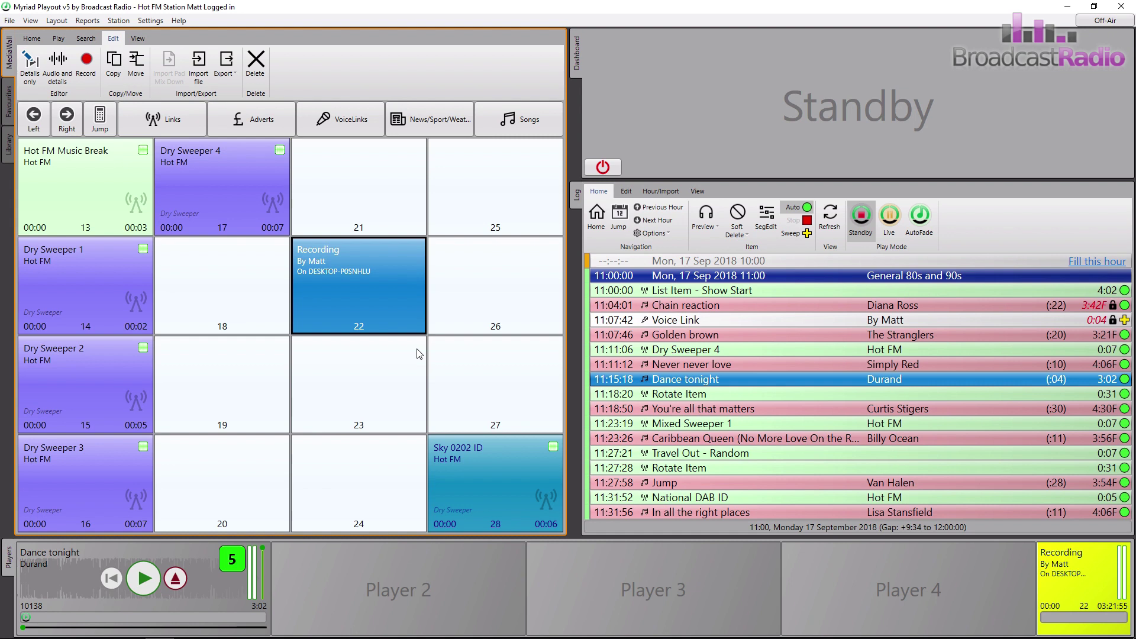
Play Dance tonight in Player 1 while the item 22 recording continues
click(138, 578)
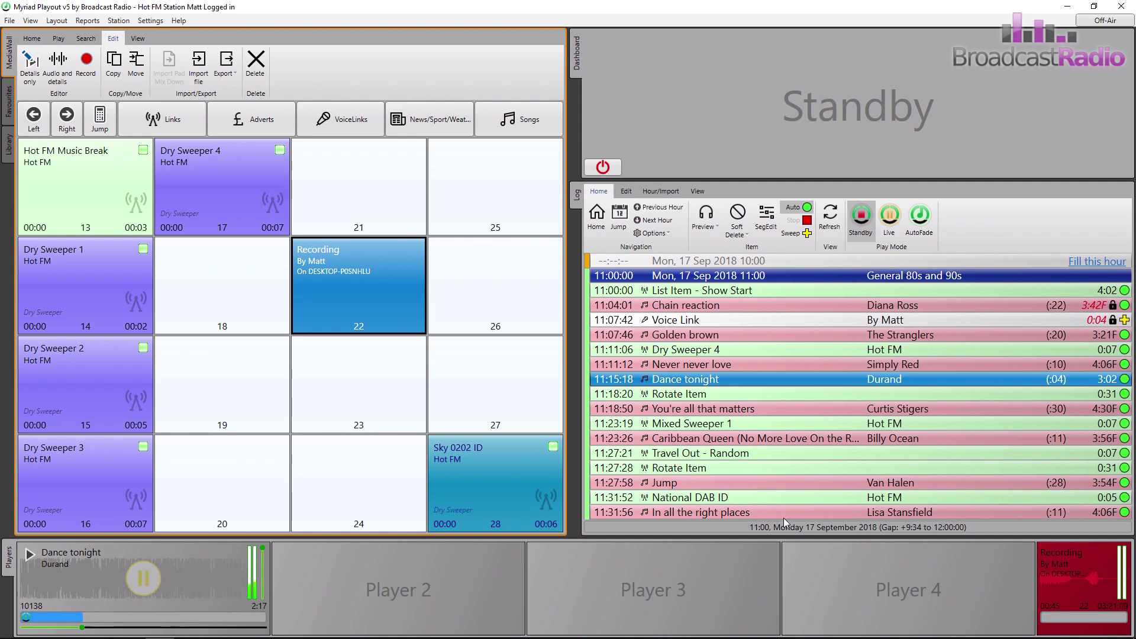
Finish and save the 00:30 recording into item 22, then pause Player 1
click(1082, 580)
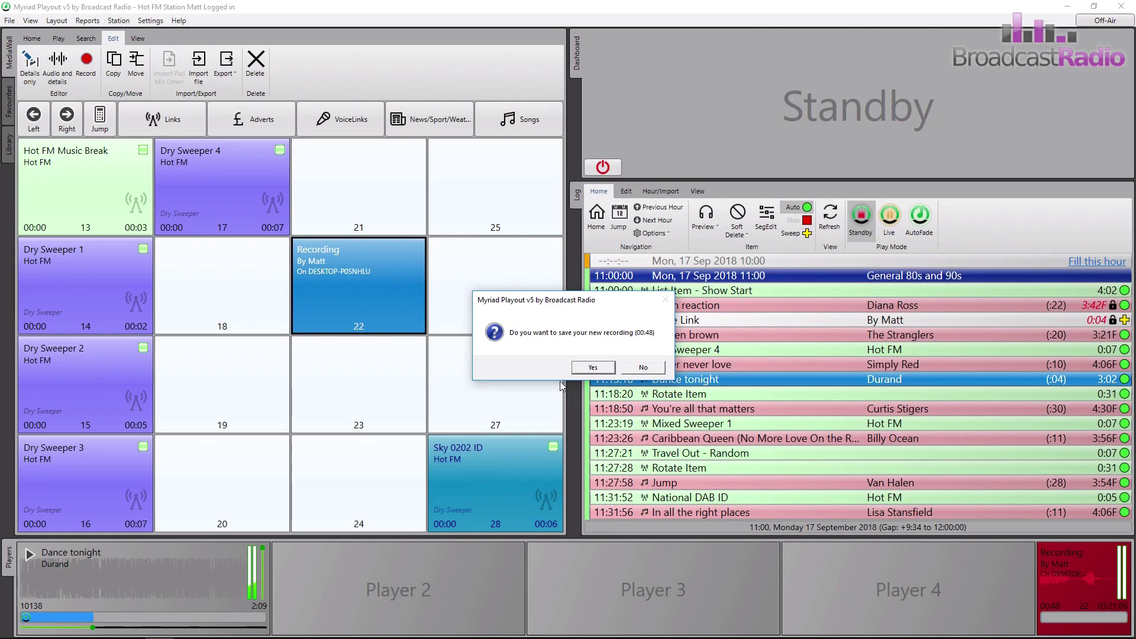
click(591, 368)
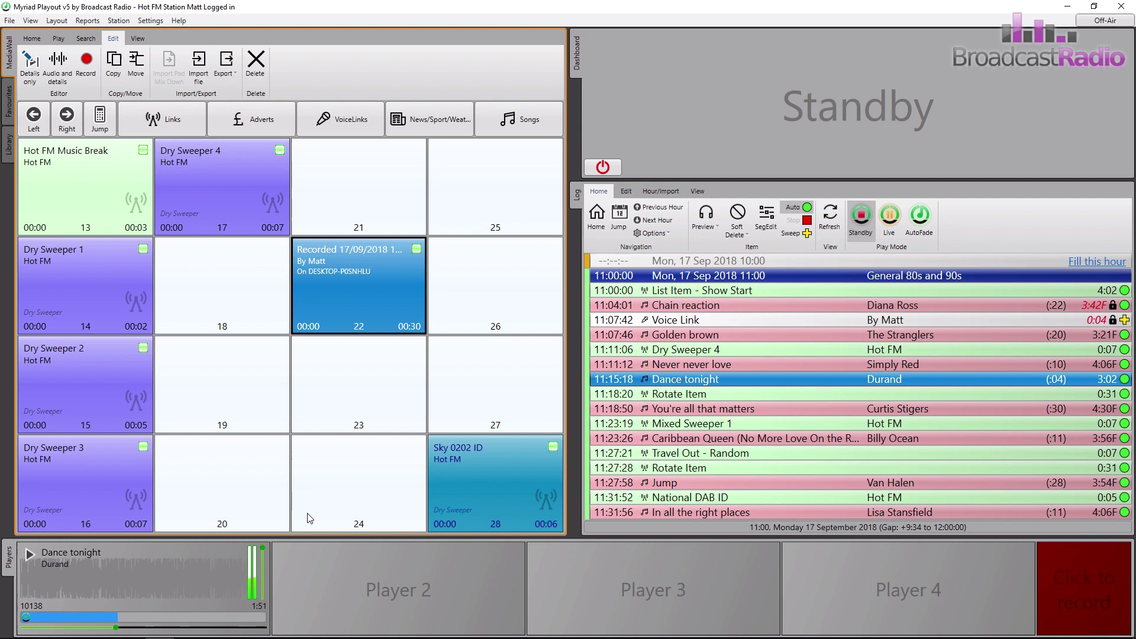
click(151, 581)
Unload Player 1 and review the Playback/Recording and MediaWall personal preferences, including the 10% threshold
click(174, 580)
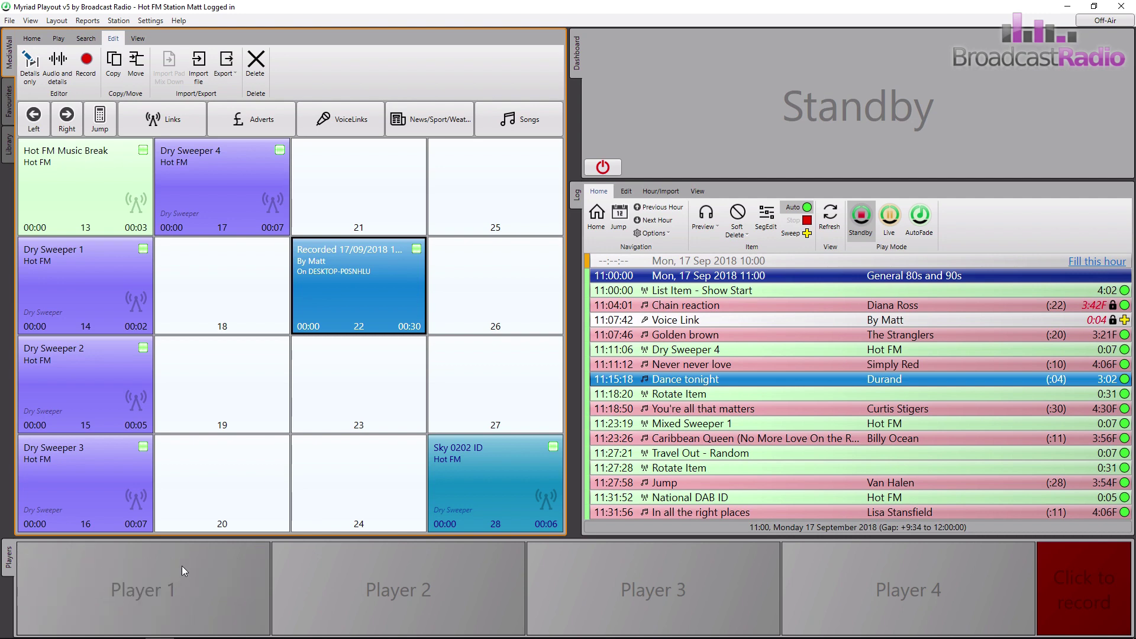
click(151, 21)
click(166, 36)
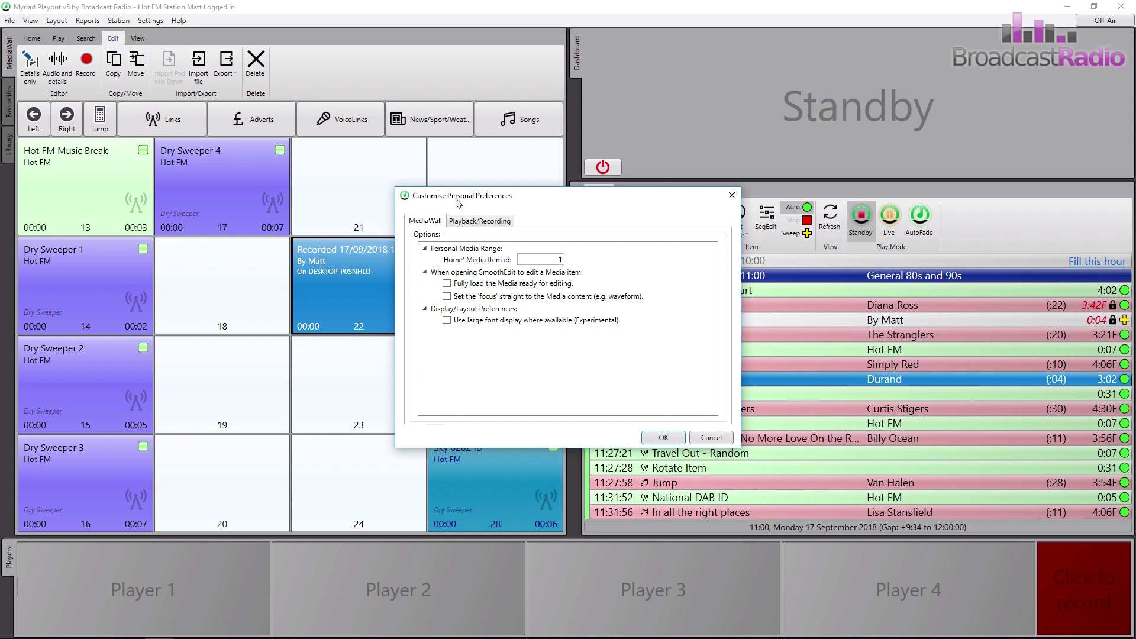
click(460, 223)
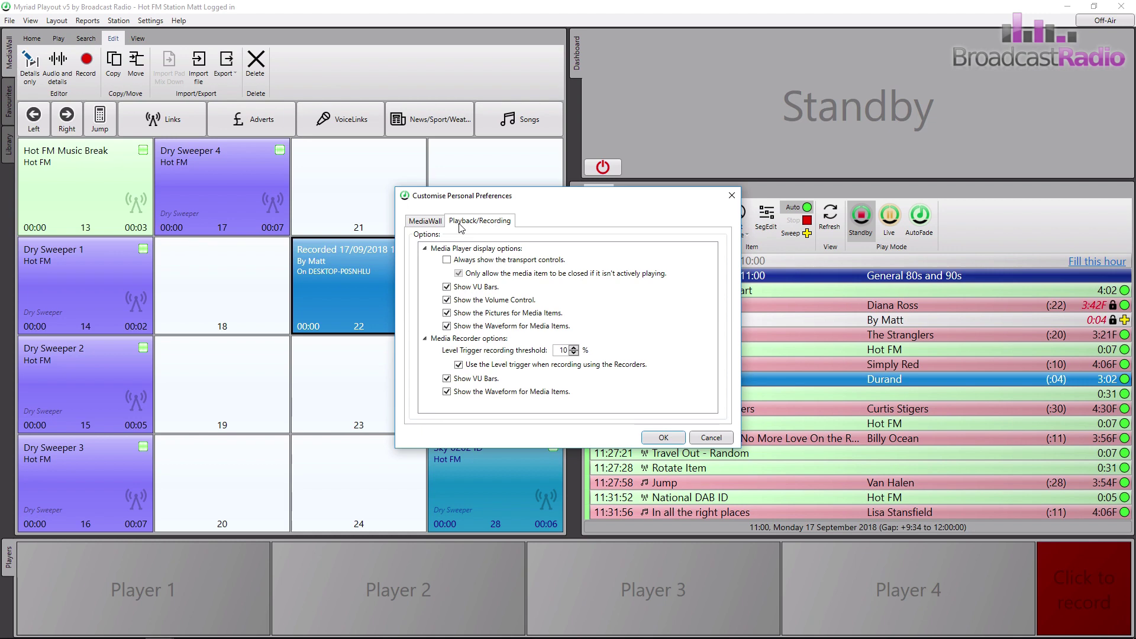
click(425, 221)
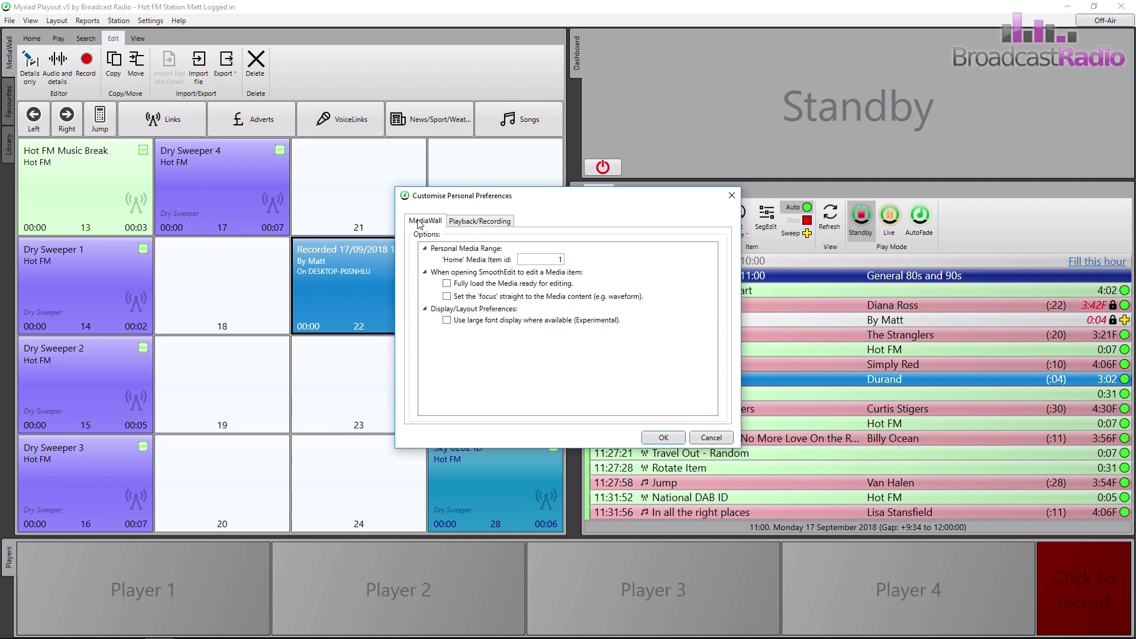
click(732, 196)
click(150, 20)
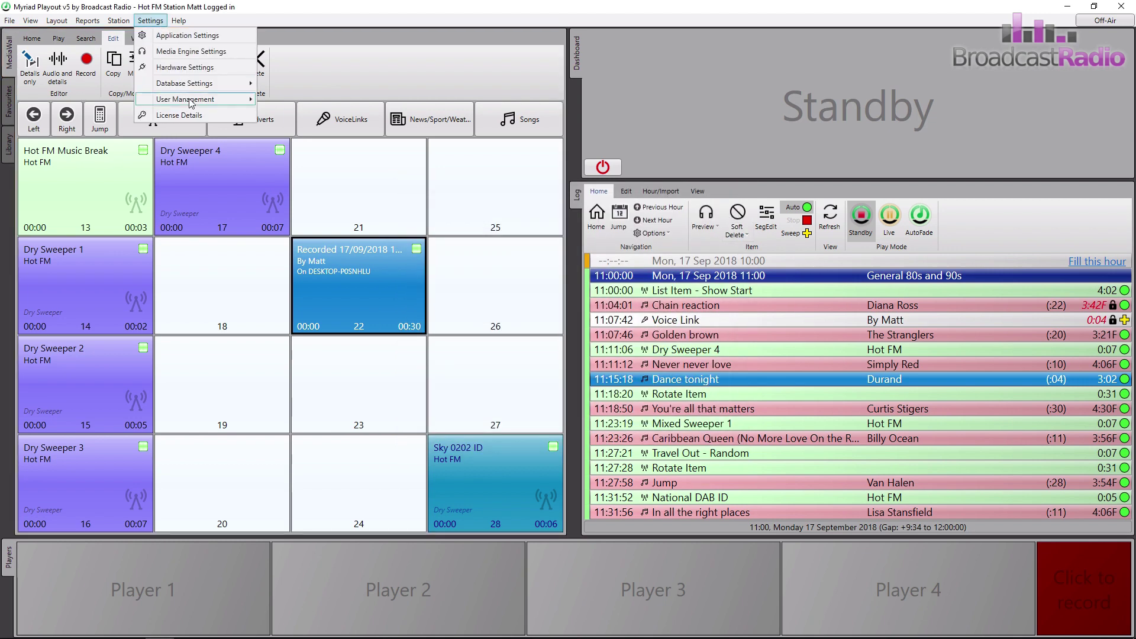
click(189, 103)
double_click(538, 287)
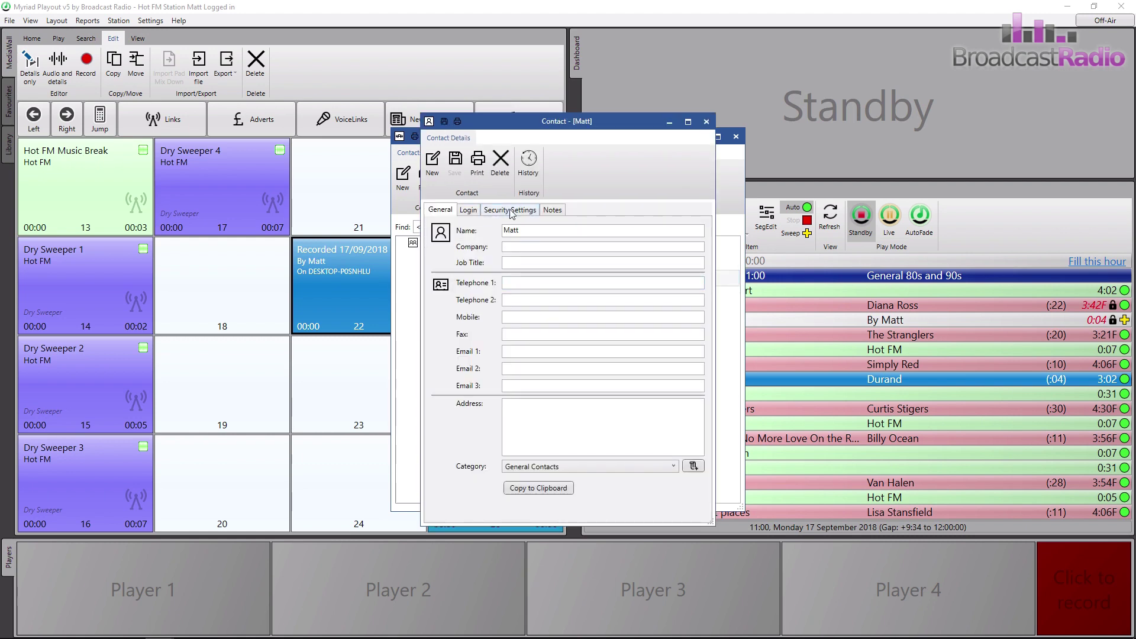
click(510, 210)
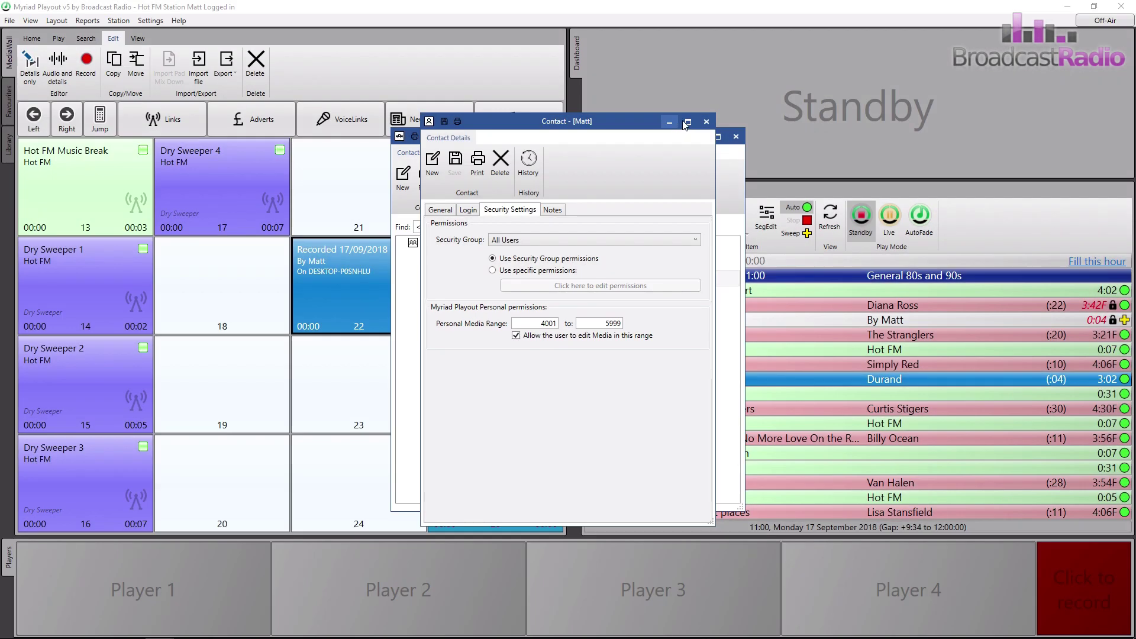
click(705, 121)
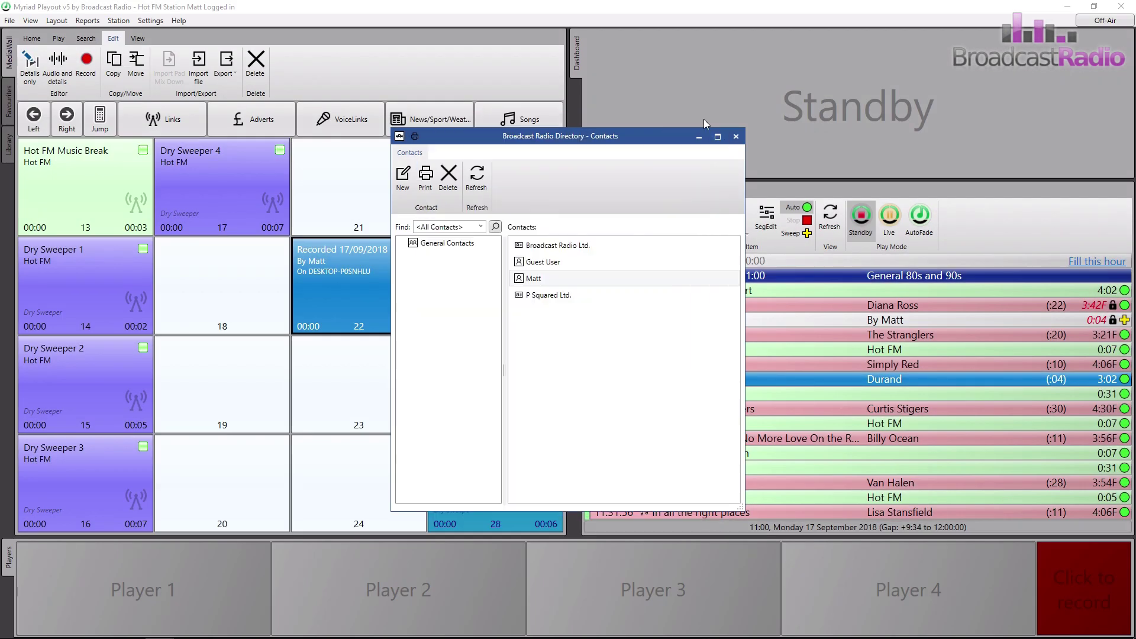
click(737, 135)
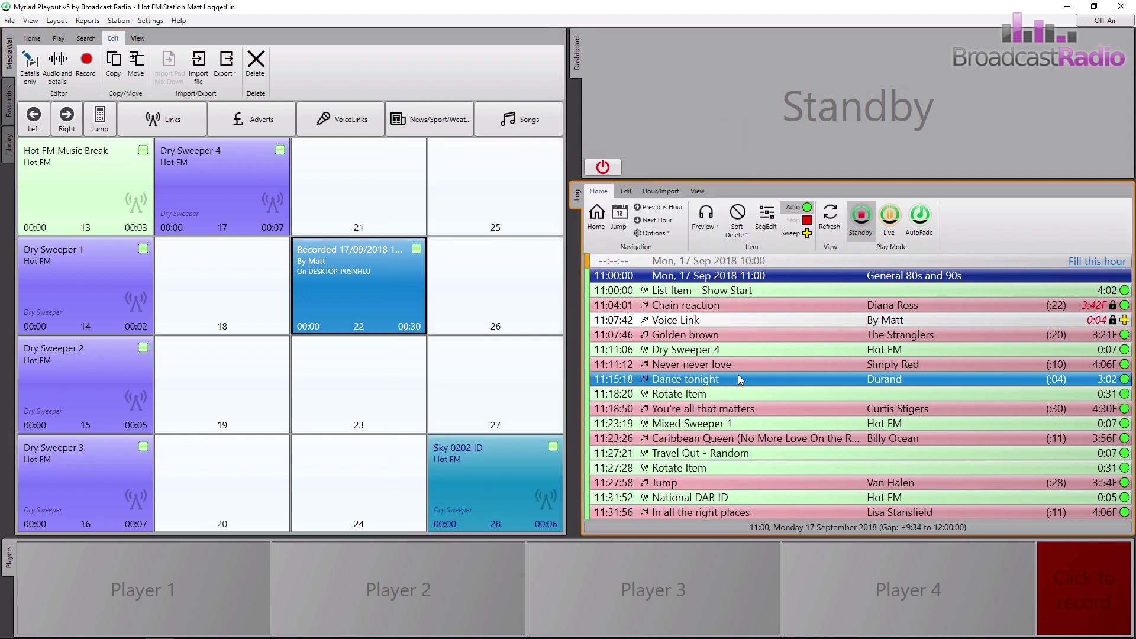
Load Dance tonight into Player 1, start a new recording for item 4017, and play the track
drag(737, 377, 174, 581)
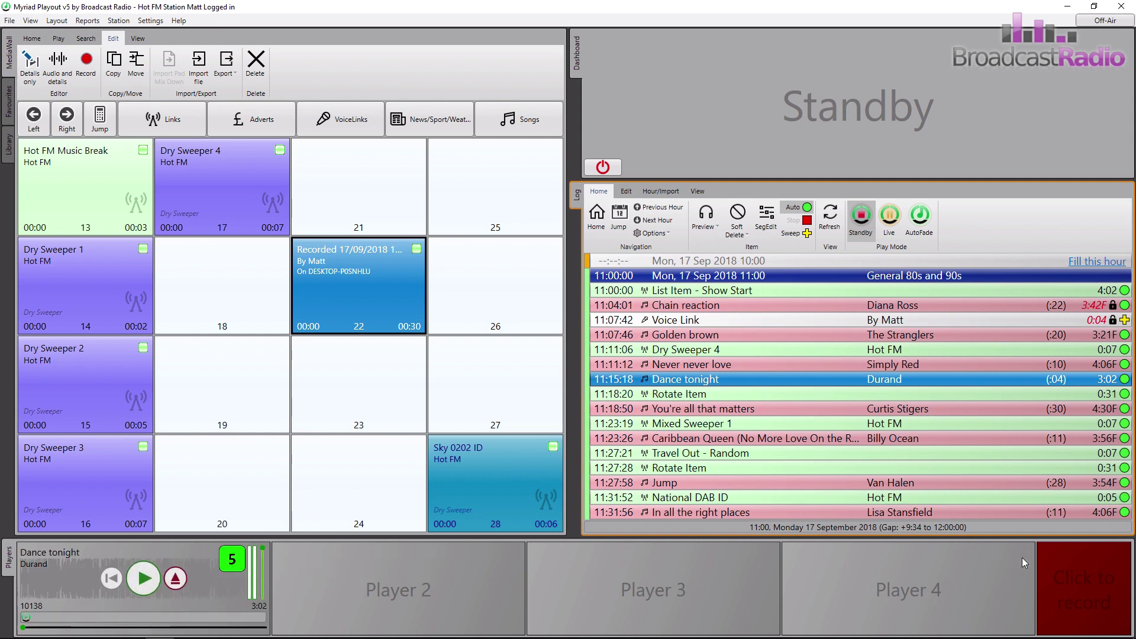
click(1081, 586)
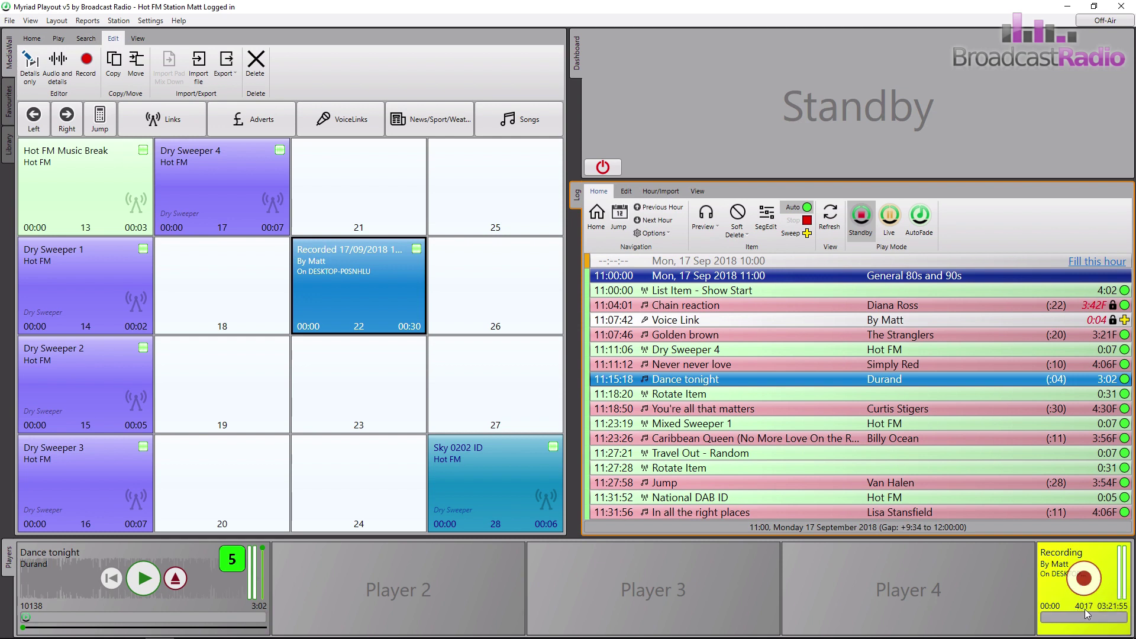
click(1083, 579)
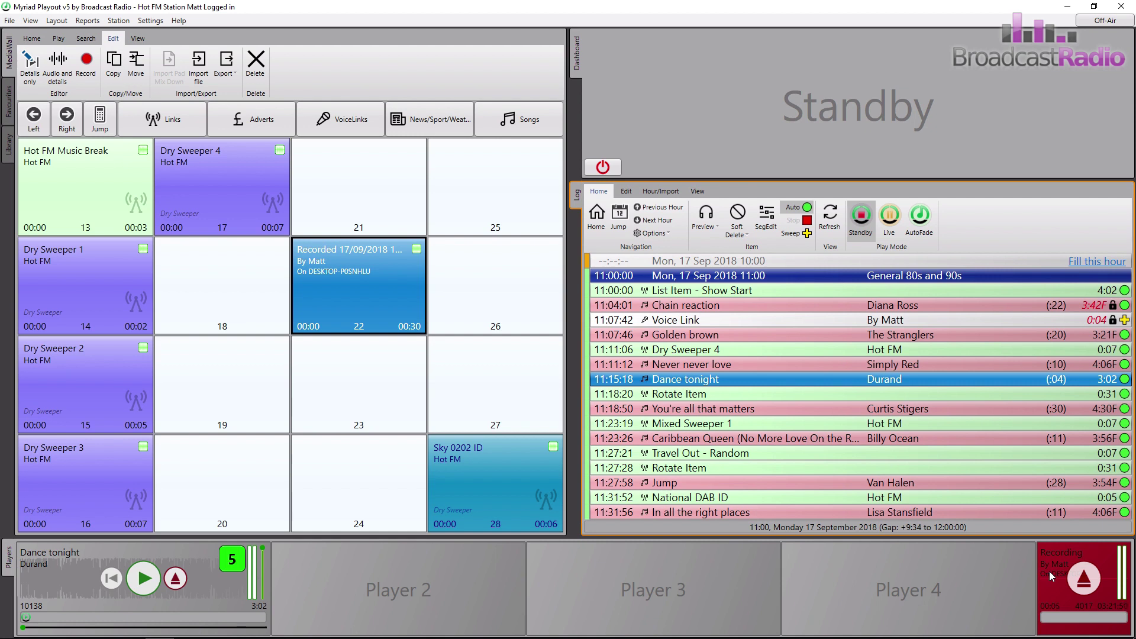
click(147, 582)
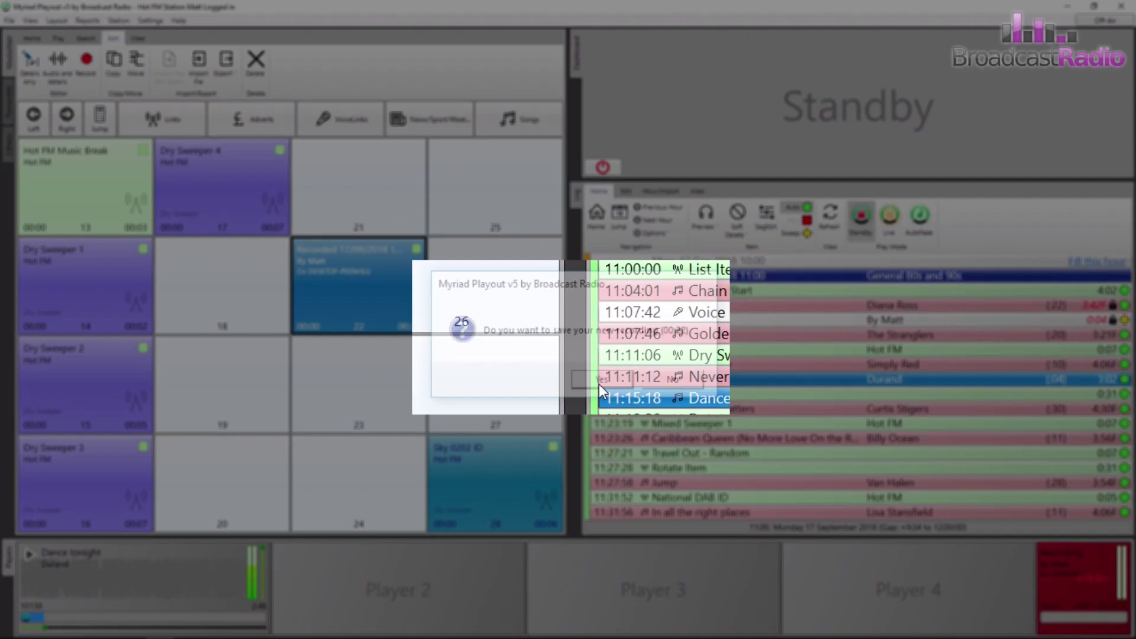
Save the 00:22 recording, then re-record item 4017, confirming the overwrite
click(609, 391)
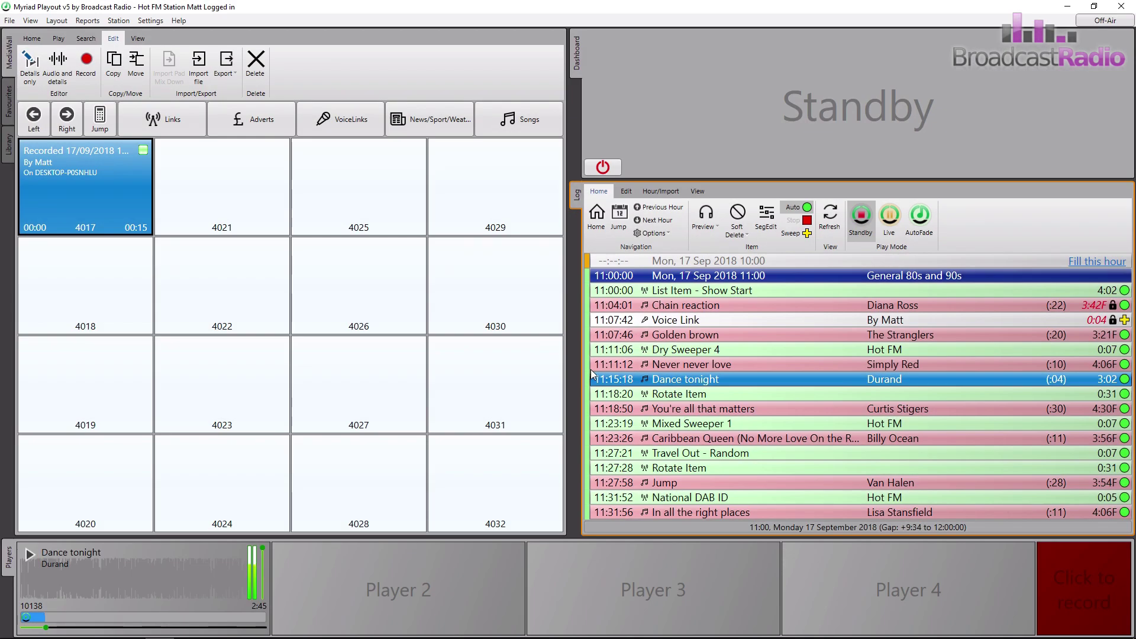
right_click(74, 189)
click(150, 252)
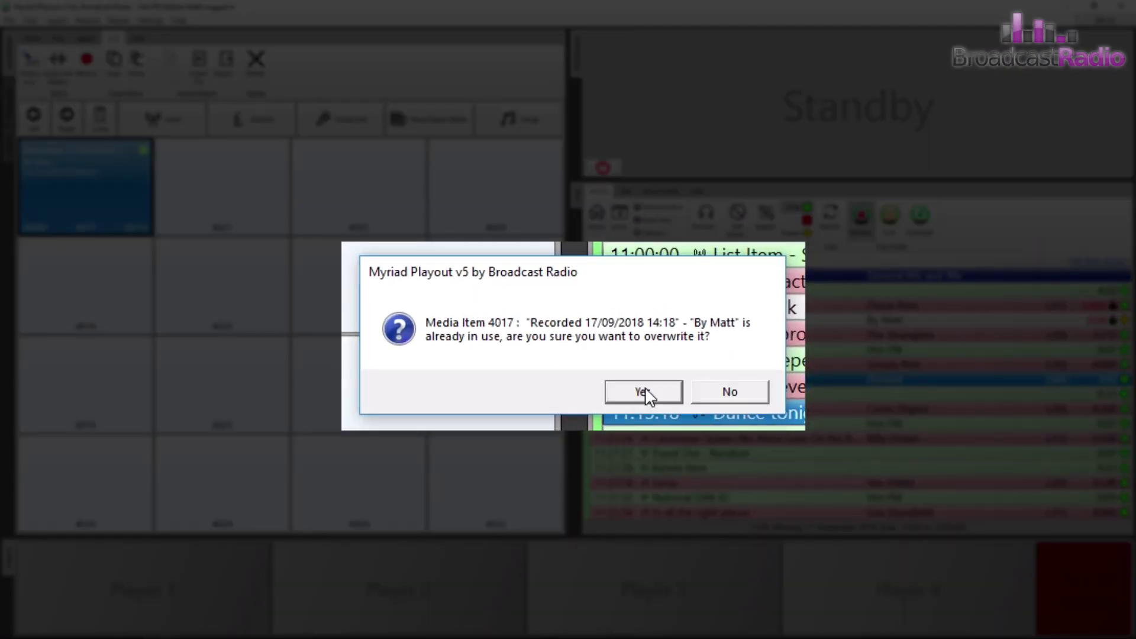
click(644, 392)
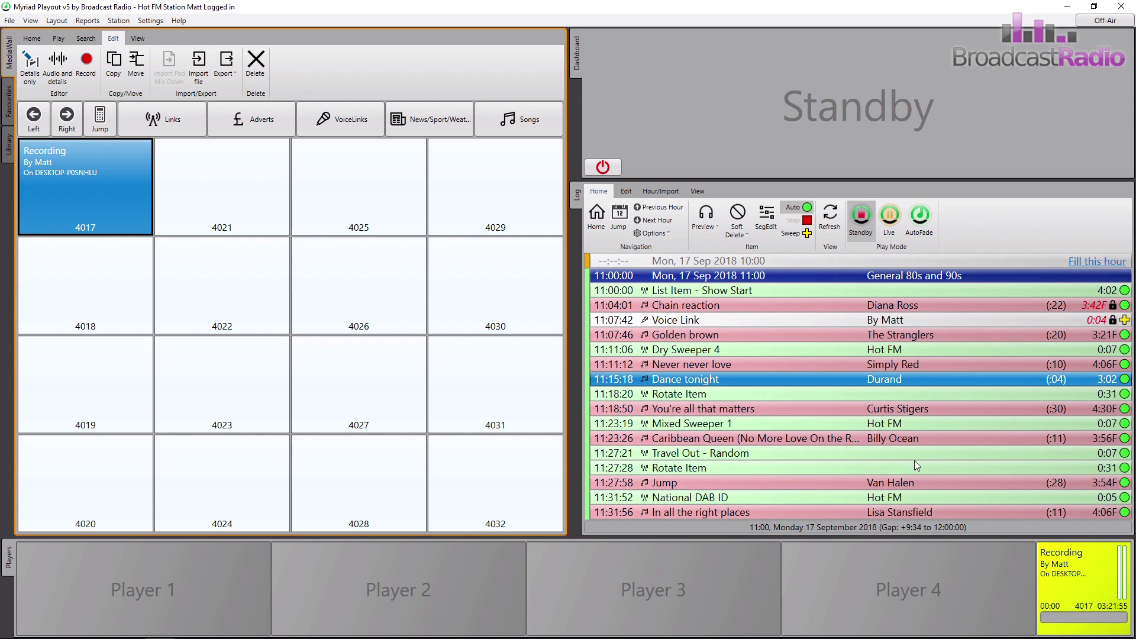
mouse_move(1086, 579)
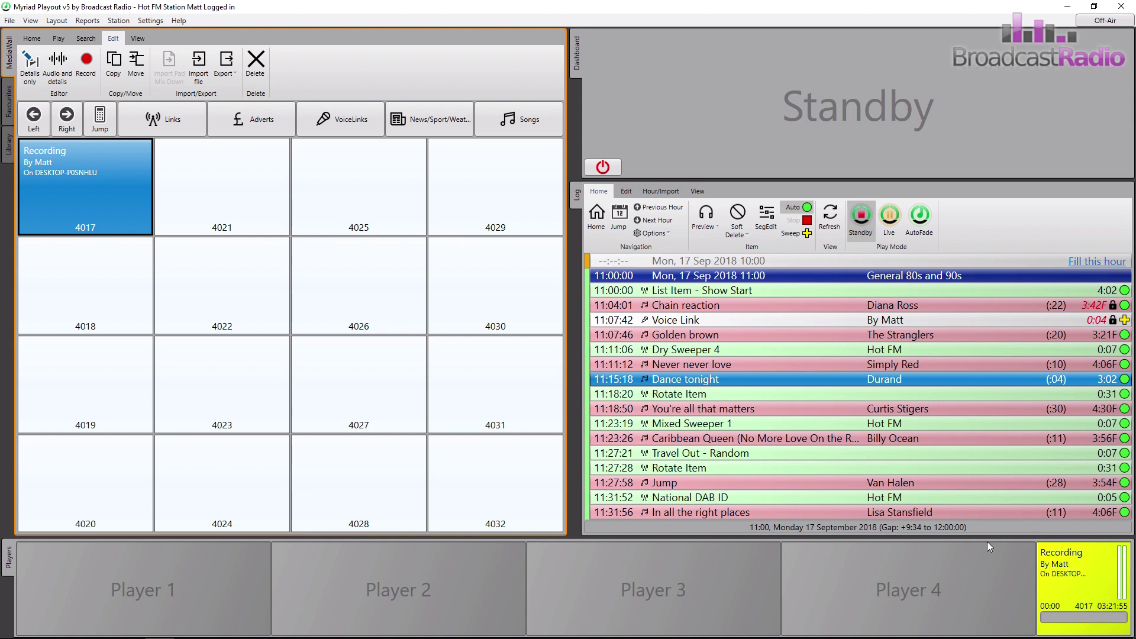